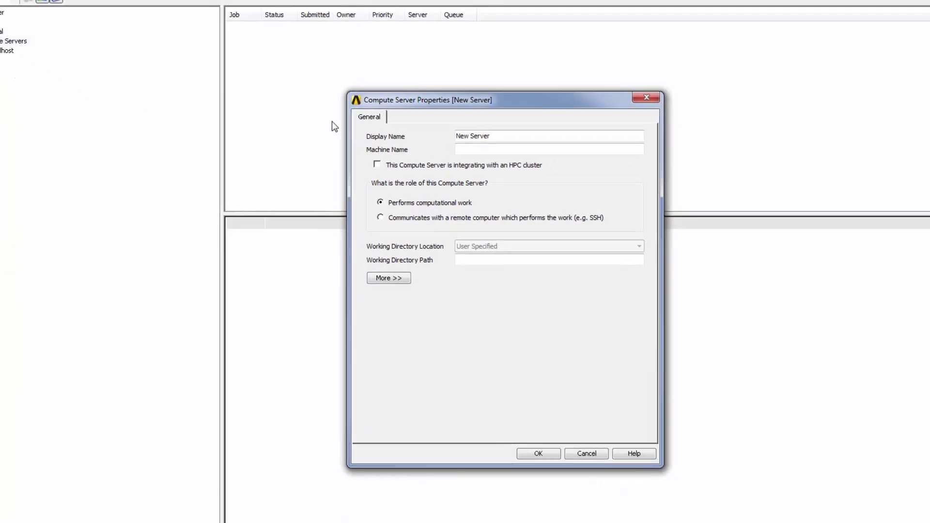
Name the compute server 'Manager SSH to Linux' on localhost, communicating with a remote computer.
left_click_drag(452, 134, 520, 159)
type("Manager SSH to Linux")
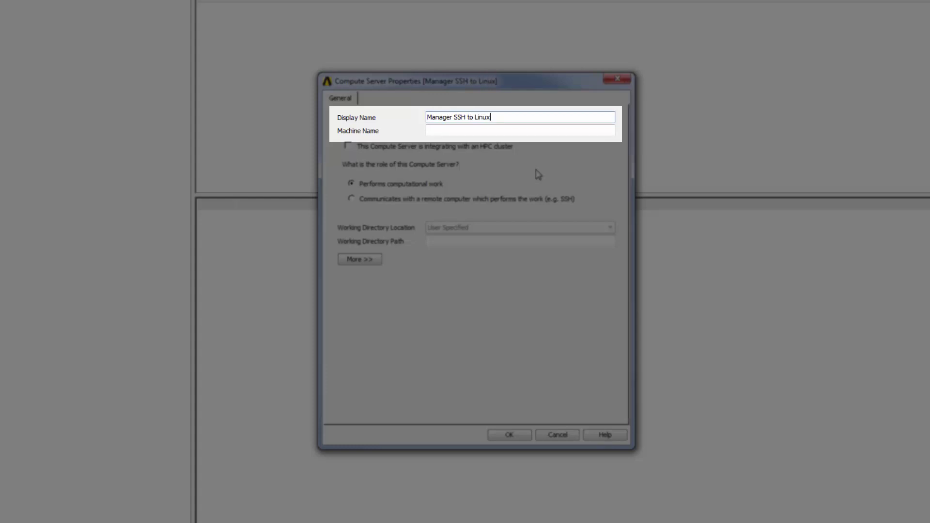
key("Tab")
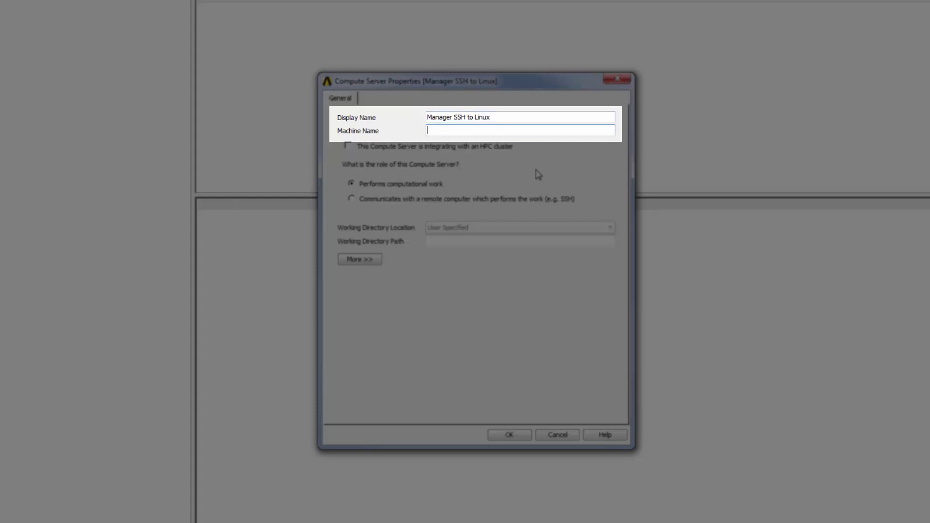
type("localhost")
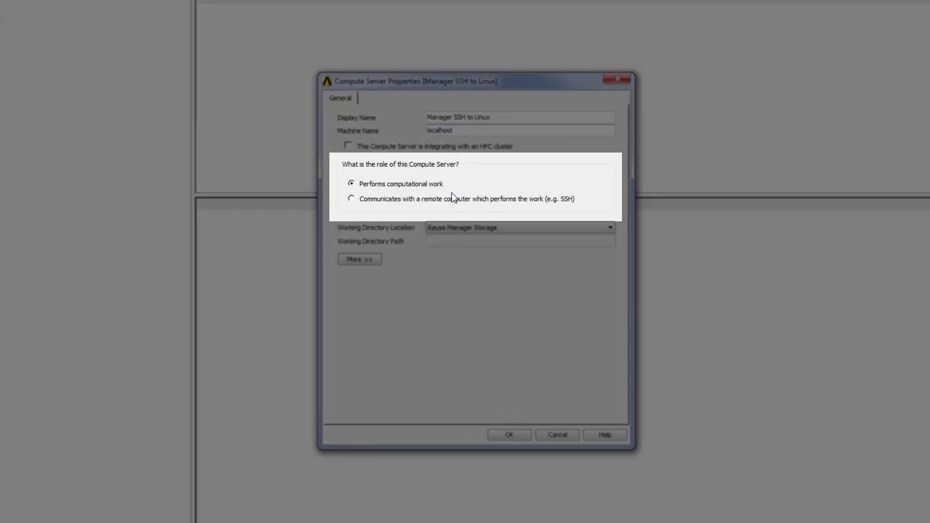
left_click(352, 200)
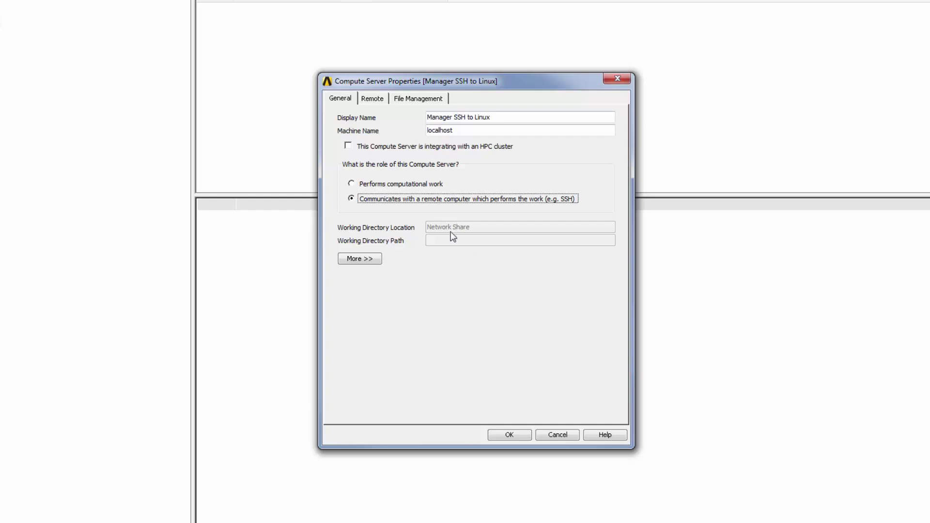
Set the remote computer to linux01 and enter the Linux account name.
left_click(382, 99)
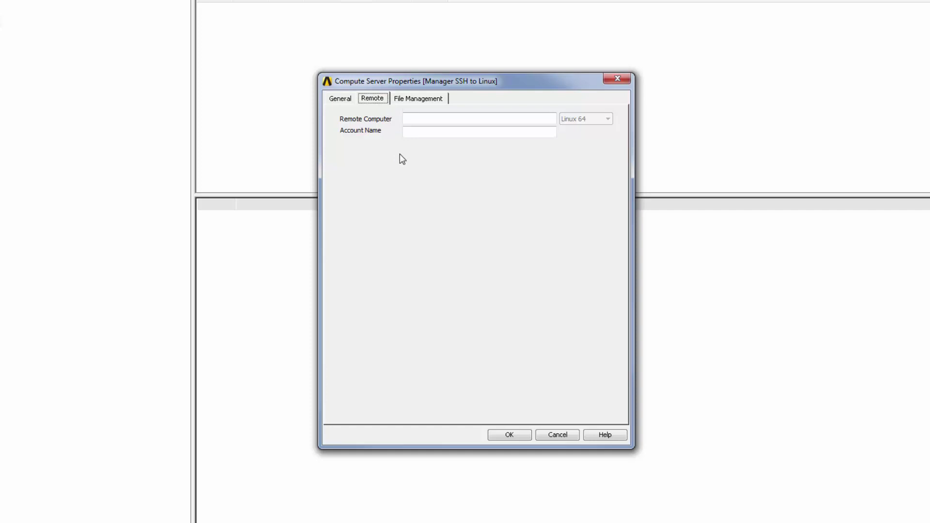
left_click(408, 119)
type("linux01")
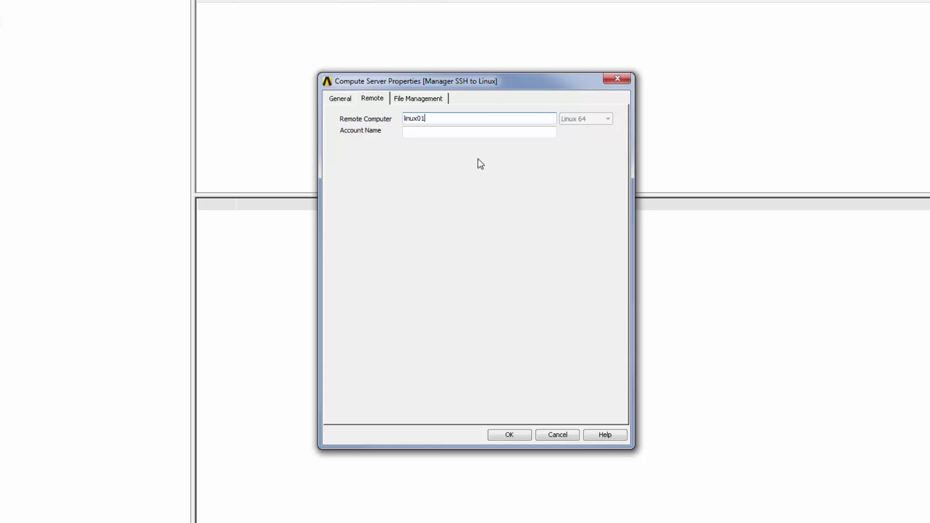
key("Tab")
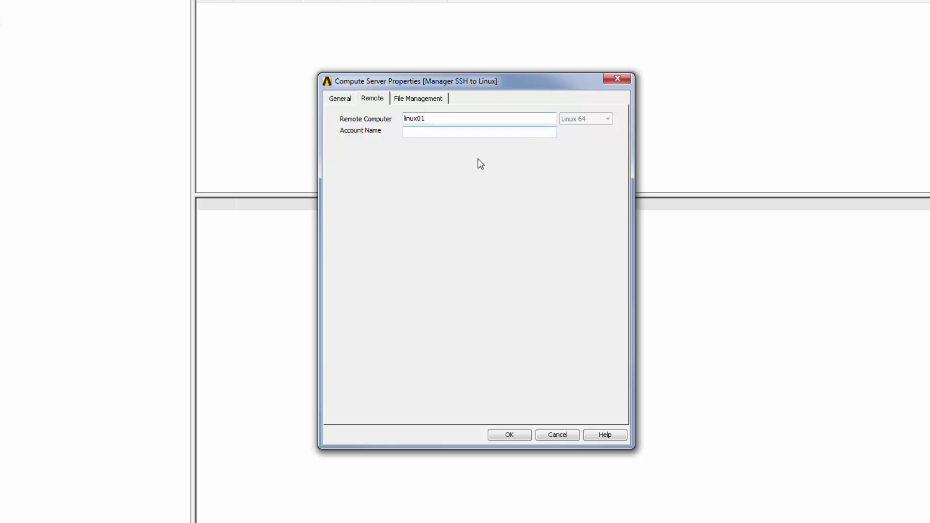
type("linuxuser")
Set remote directory to $HOME/rsmtemp and network share to \\linux01\RSMTemp.
left_click(442, 100)
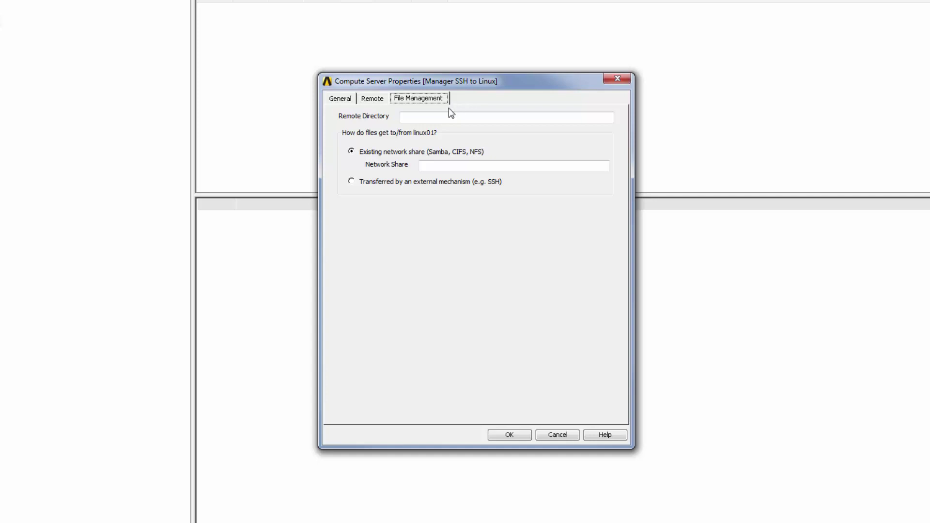
left_click(444, 118)
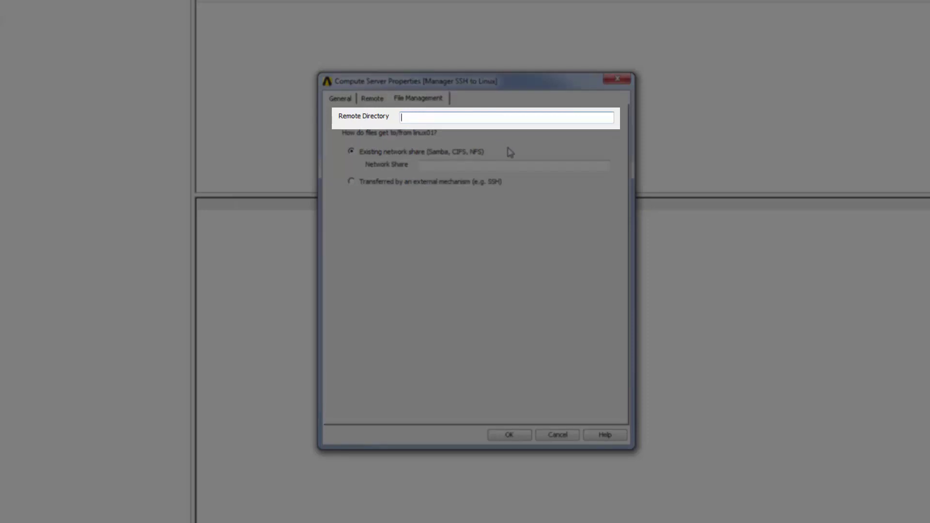
type("/storage/rsmtemp")
key("ctrl+a")
type("$HOME/rsmtemp")
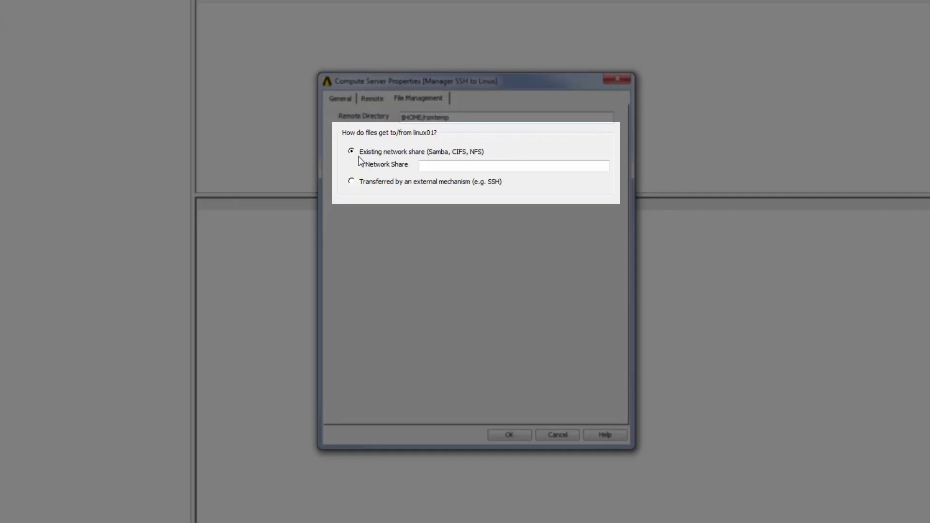
left_click(423, 165)
type("\\\\linux01\\RSMT")
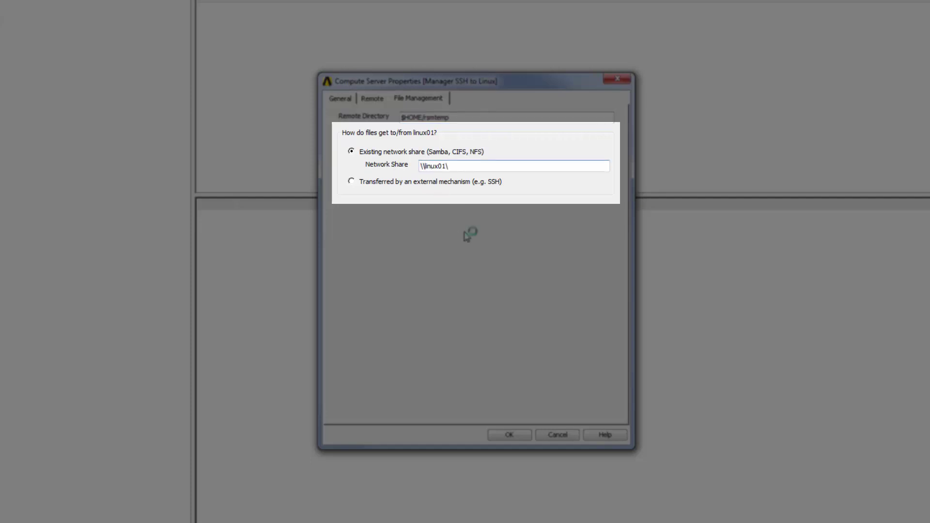
type("emp")
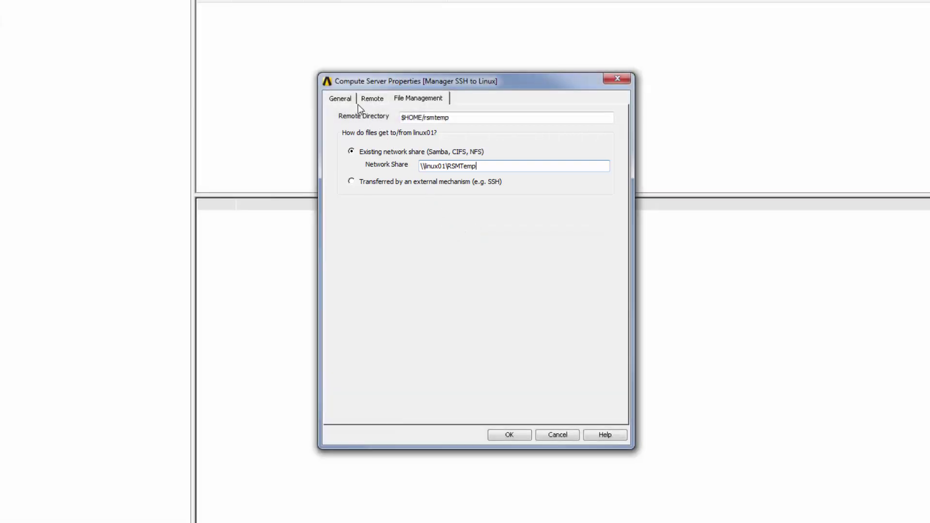
Have files transferred to linux01 by an external mechanism (SSH).
left_click(353, 102)
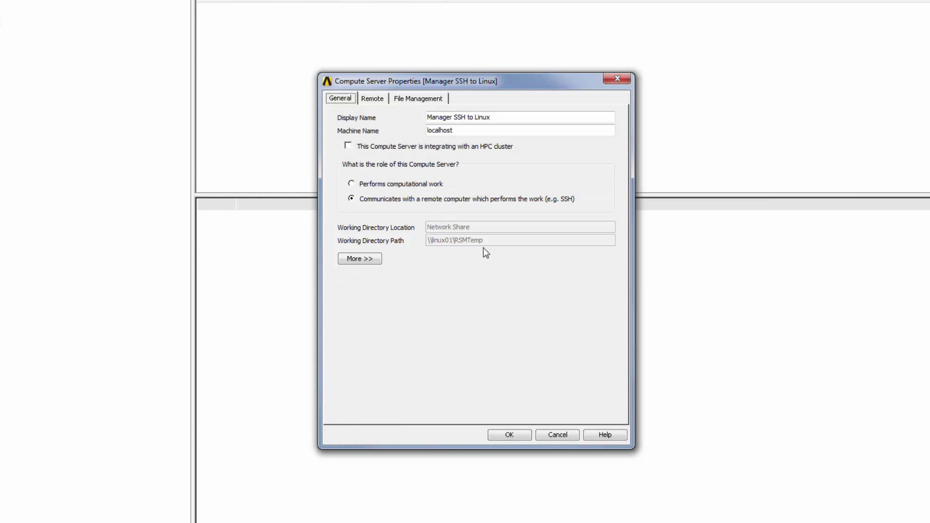
left_click(428, 98)
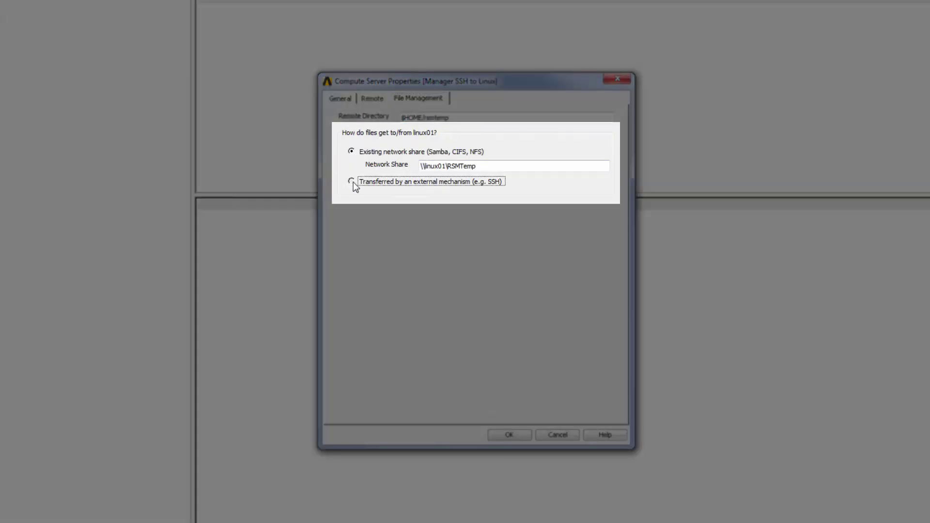
left_click(352, 182)
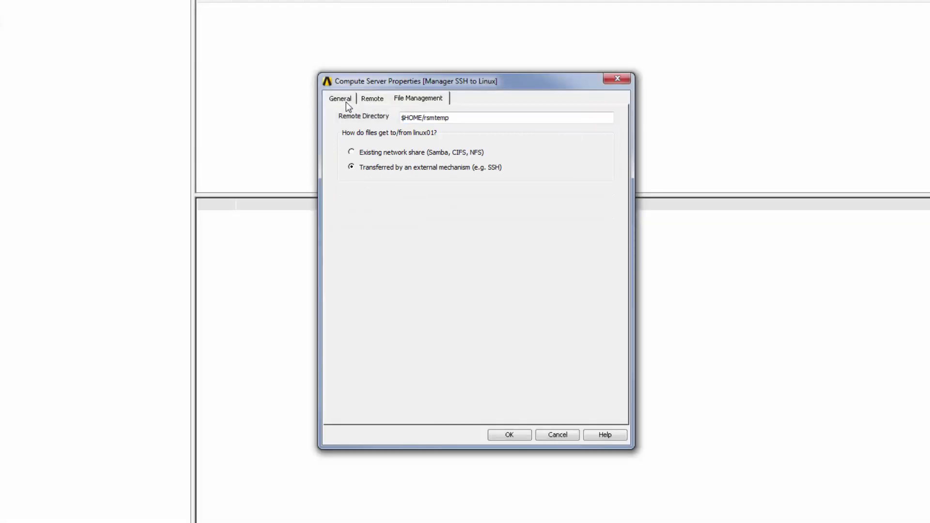
left_click(345, 99)
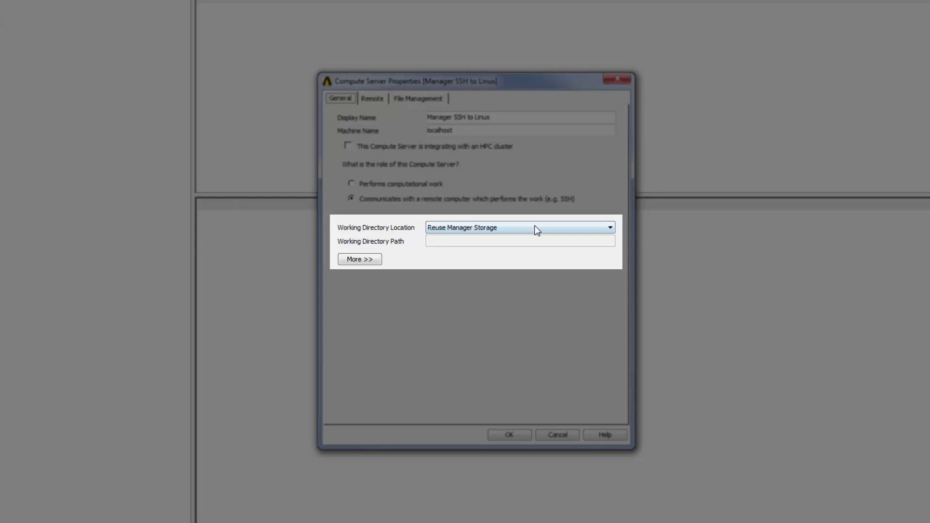
Set the working directory location to User Specified with path C:\RSMTemp.
left_click(536, 226)
left_click(529, 245)
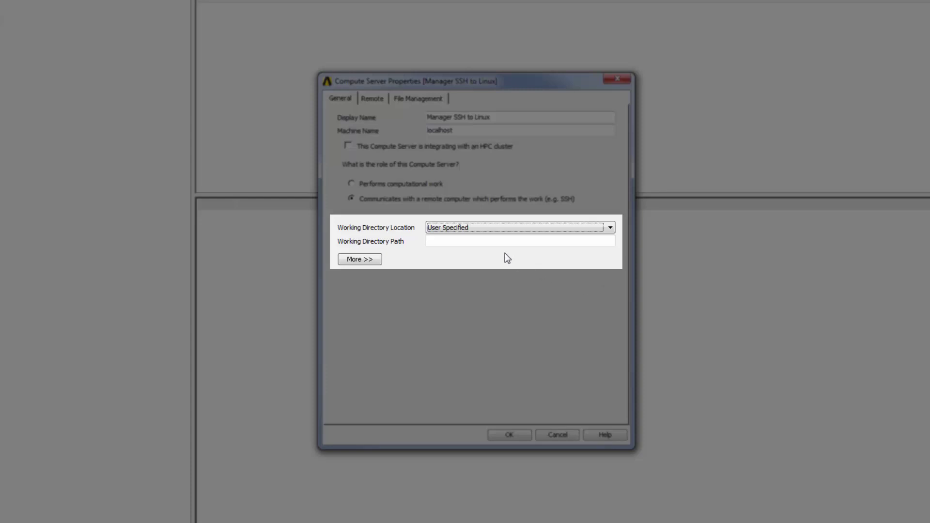
left_click(493, 241)
type("C:\\RSMTemp")
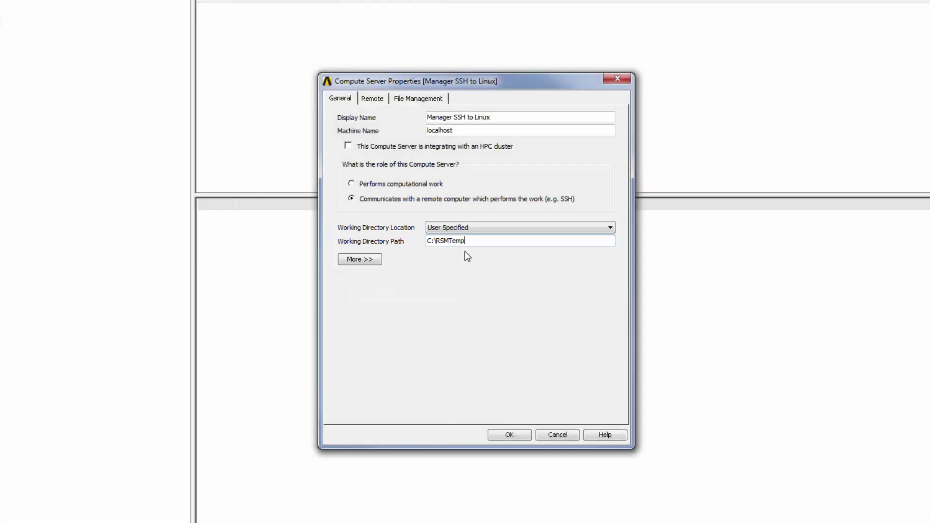
left_click(443, 99)
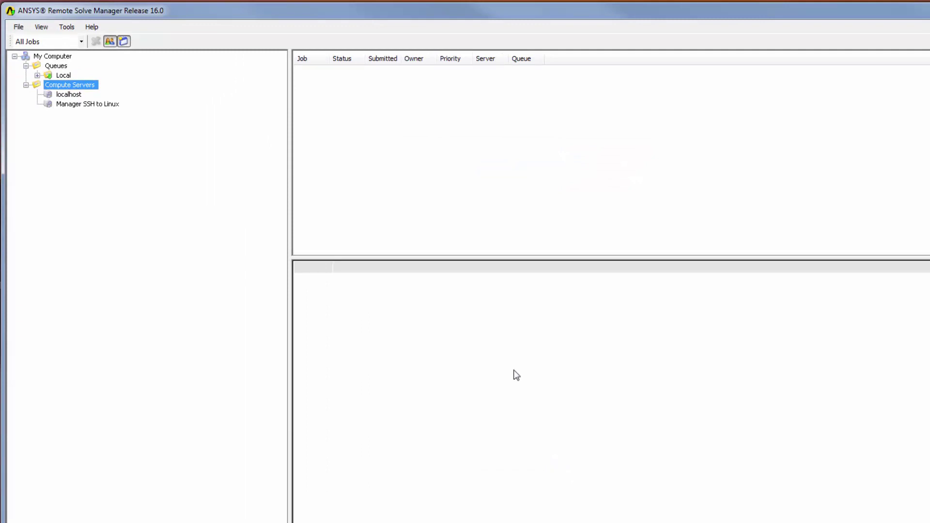
Add a queue named 'linux' with Manager SSH to Linux as its assigned server.
right_click(66, 66)
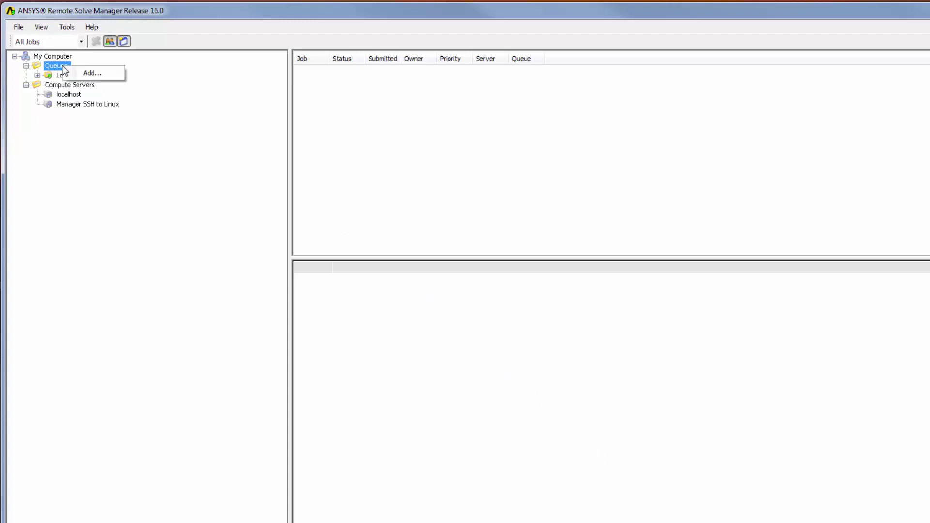
left_click(83, 74)
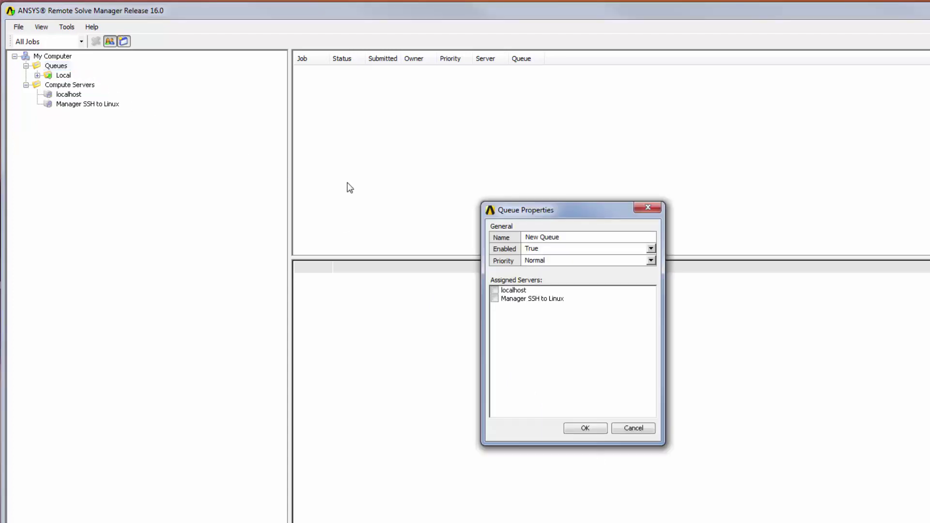
left_click(526, 239)
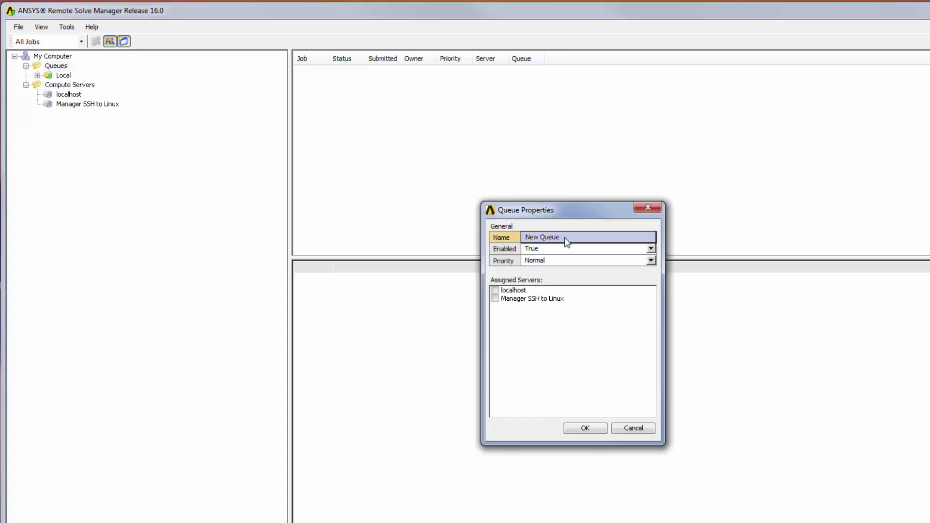
type("linux")
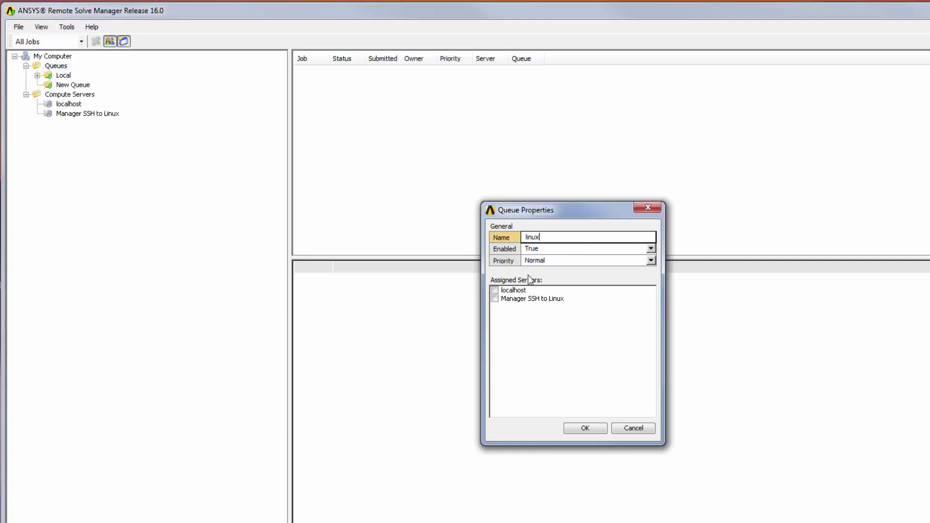
left_click(495, 299)
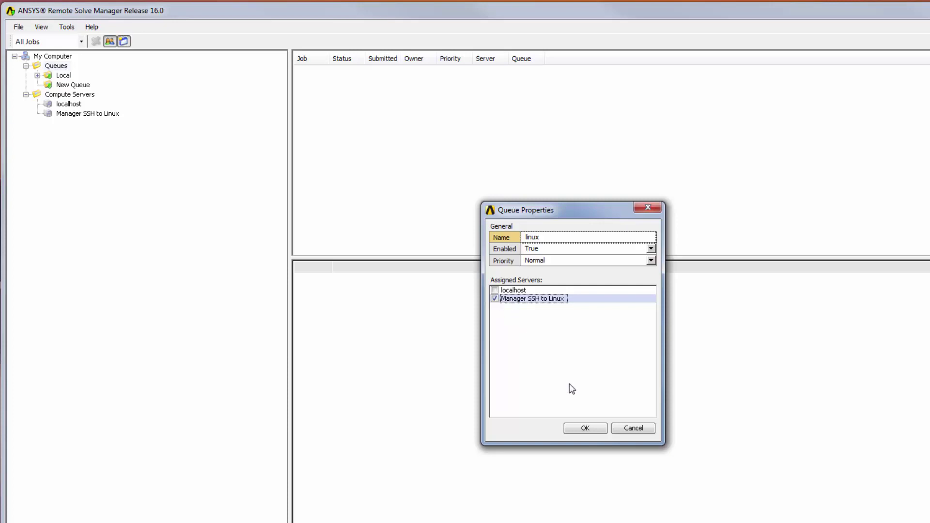
left_click(592, 428)
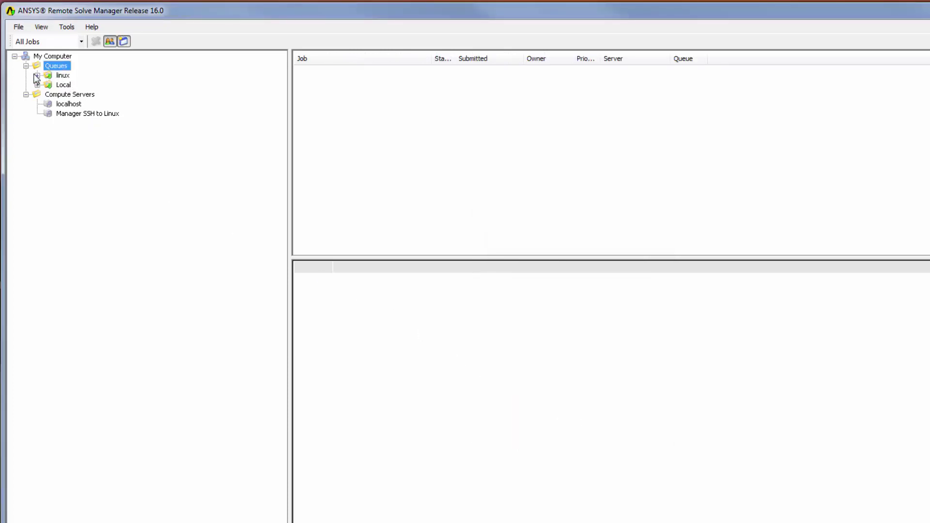
Run a test job on Manager SSH to Linux from the expanded linux queue.
left_click(37, 76)
left_click(77, 86)
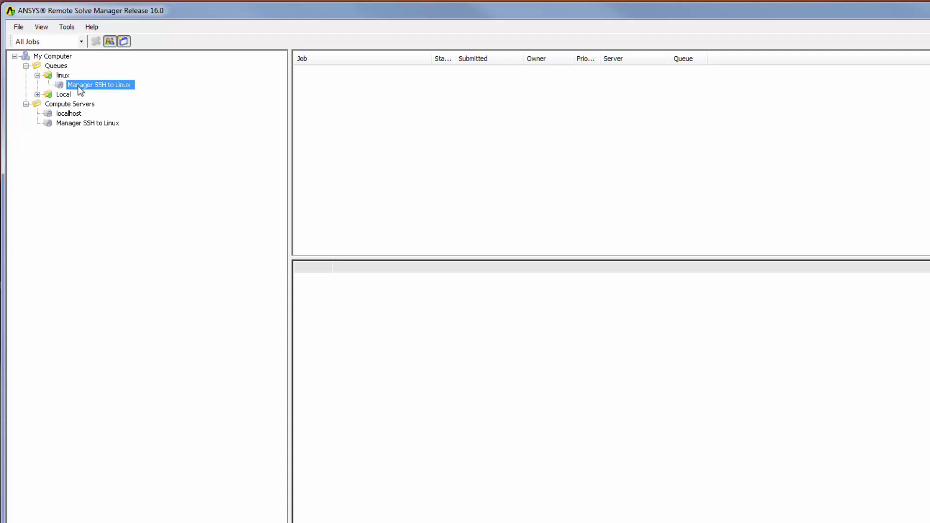
right_click(80, 89)
left_click(115, 105)
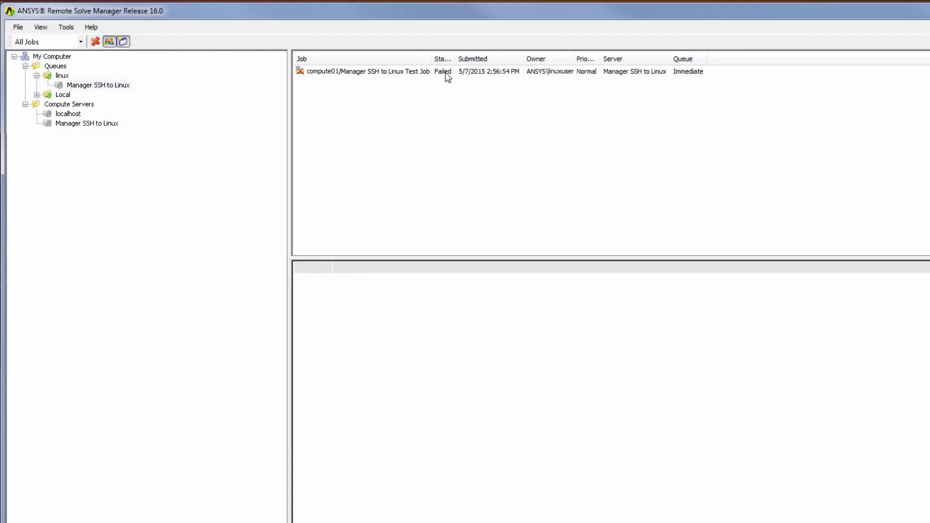
Show the failed test job's log and bring up Save Job Report for it.
left_click(446, 71)
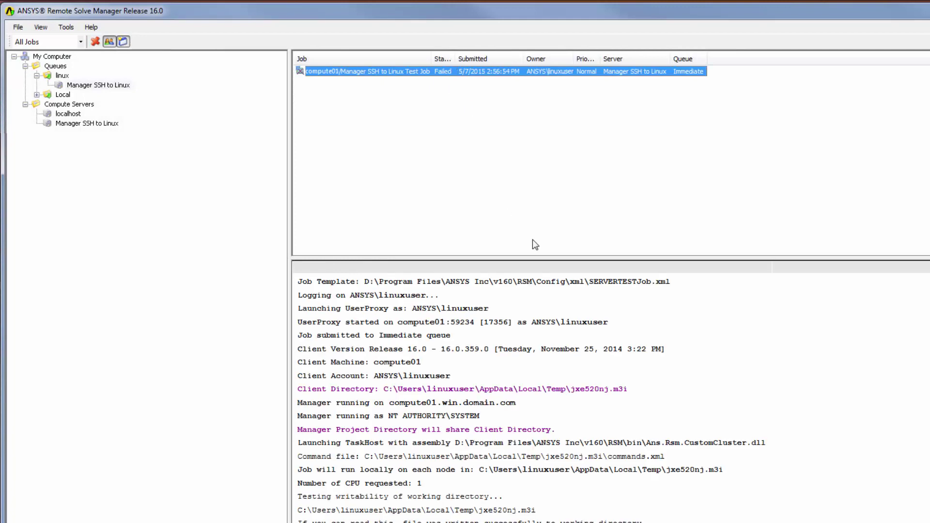
right_click(539, 280)
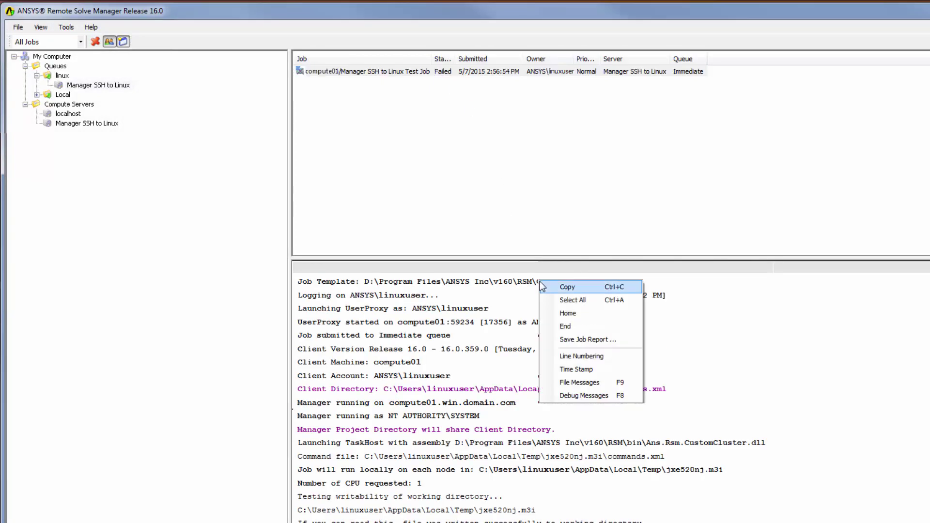
left_click(621, 343)
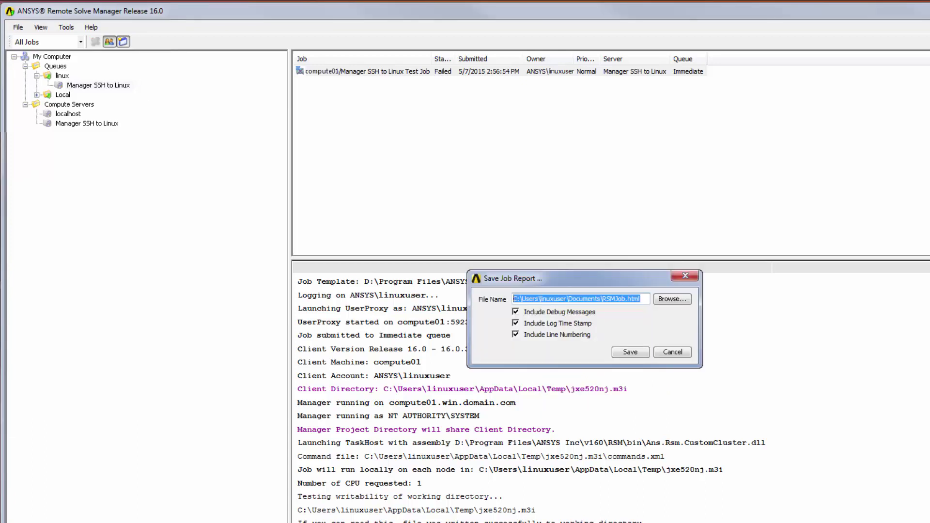